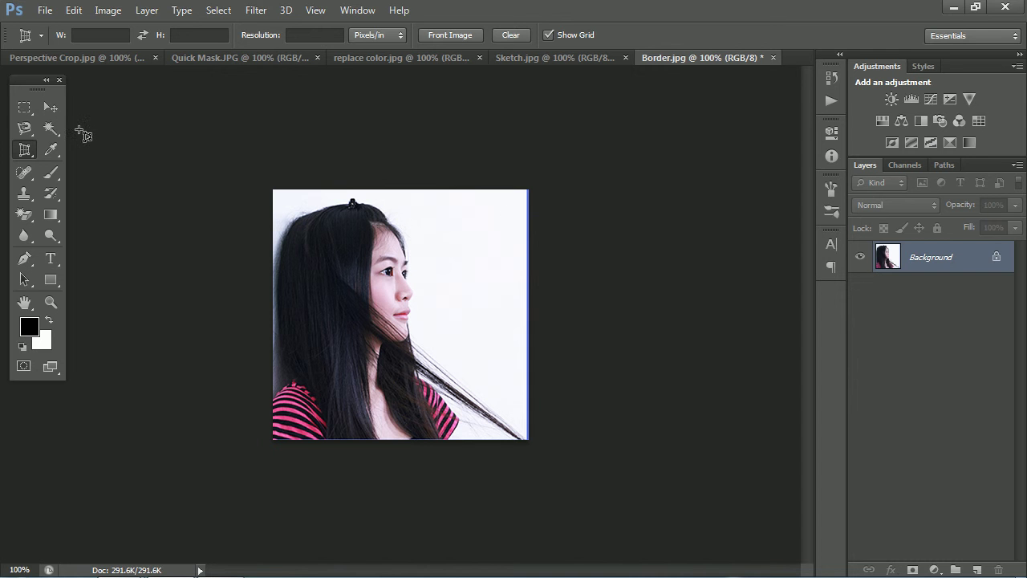
# Step: Switch from the Crop tool to the Move tool on the Border.jpg portrait
pyautogui.click(47, 109)
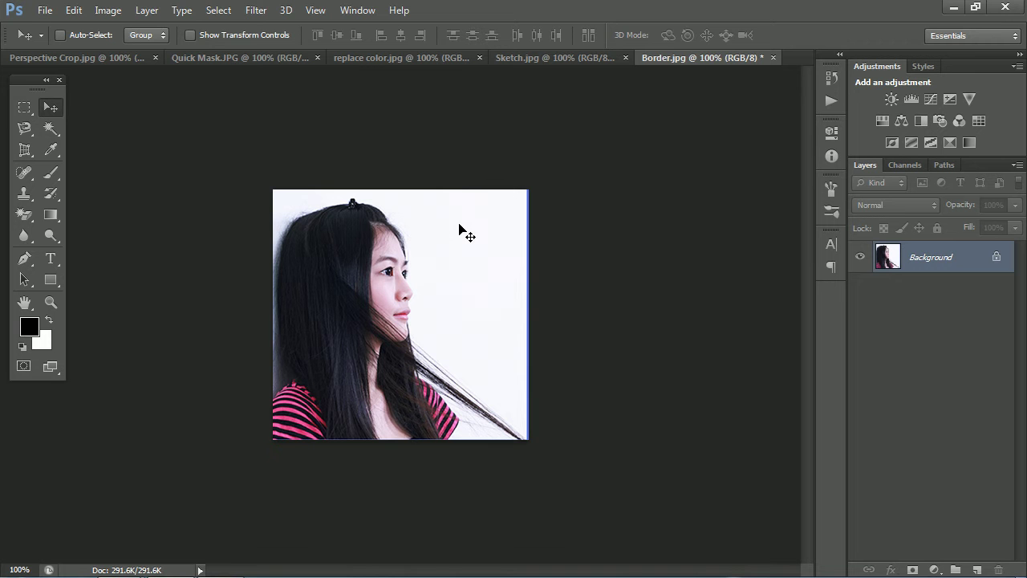
# Step: Magic-Wand the white background, test-drag it with the Move tool, then undo the move
pyautogui.moveTo(50, 129); pyautogui.dragTo(149, 142)
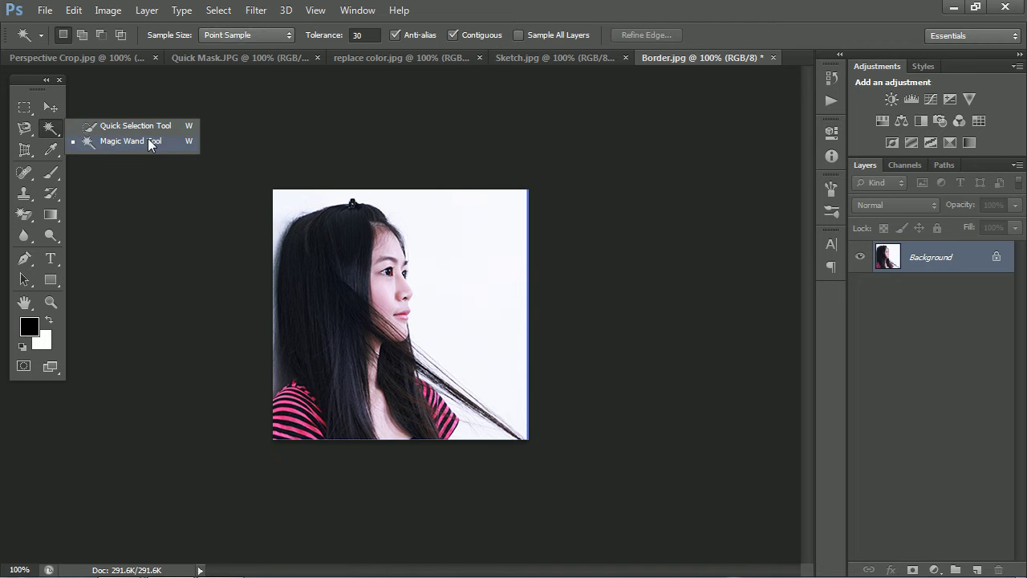
pyautogui.click(477, 233)
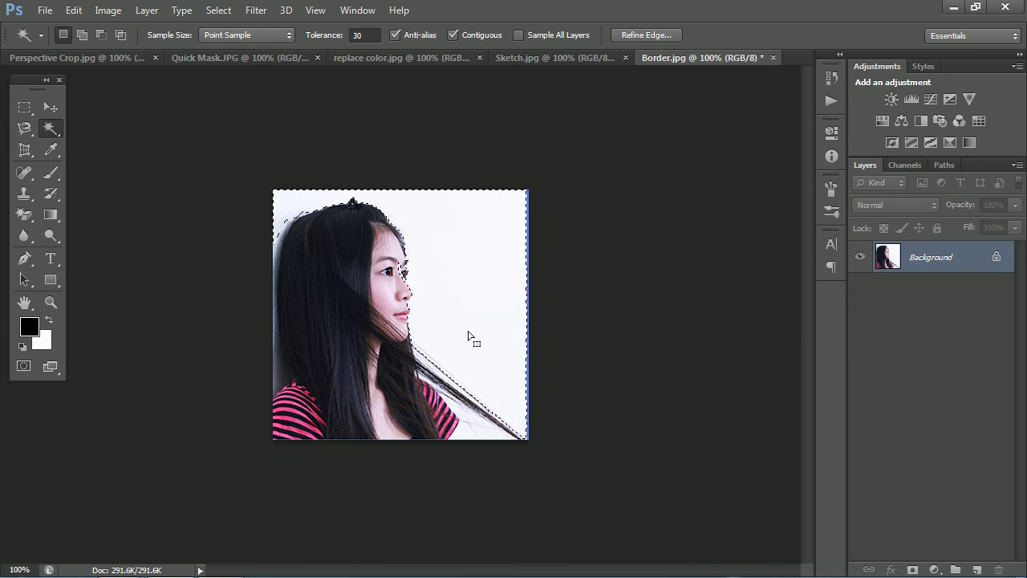
pyautogui.click(51, 106)
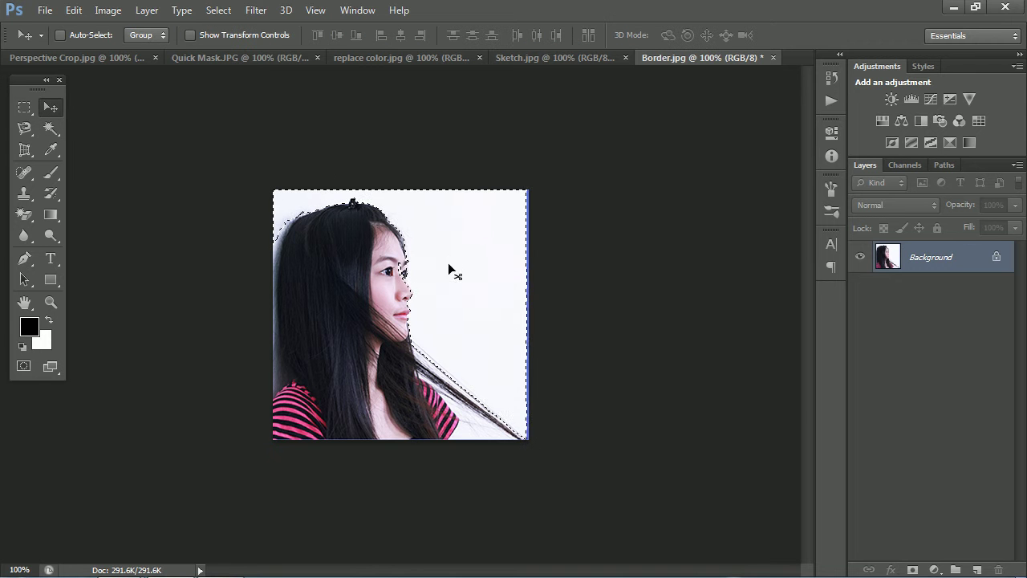
pyautogui.moveTo(448, 262); pyautogui.dragTo(476, 237)
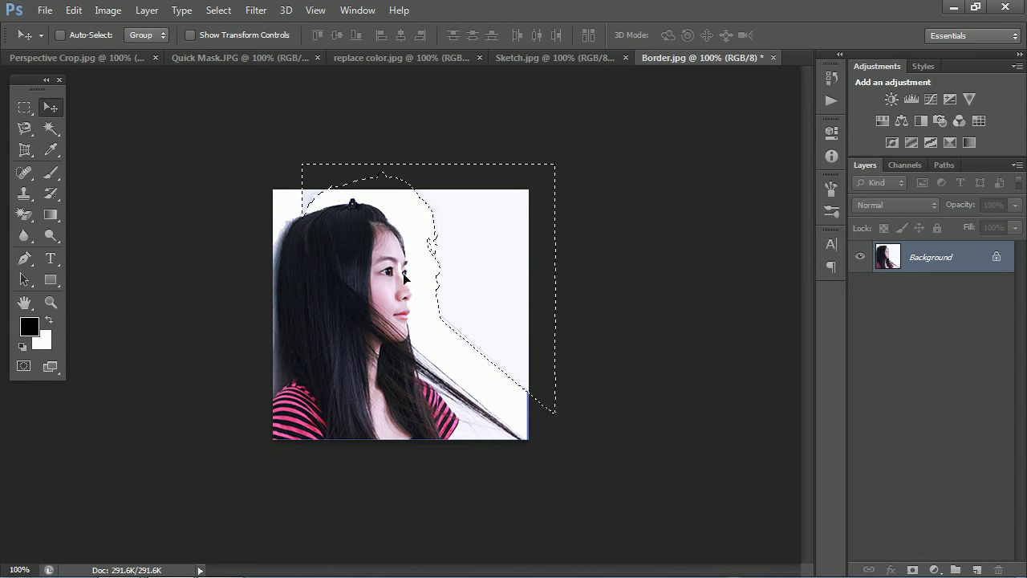
pyautogui.moveTo(500, 270); pyautogui.dragTo(539, 305)
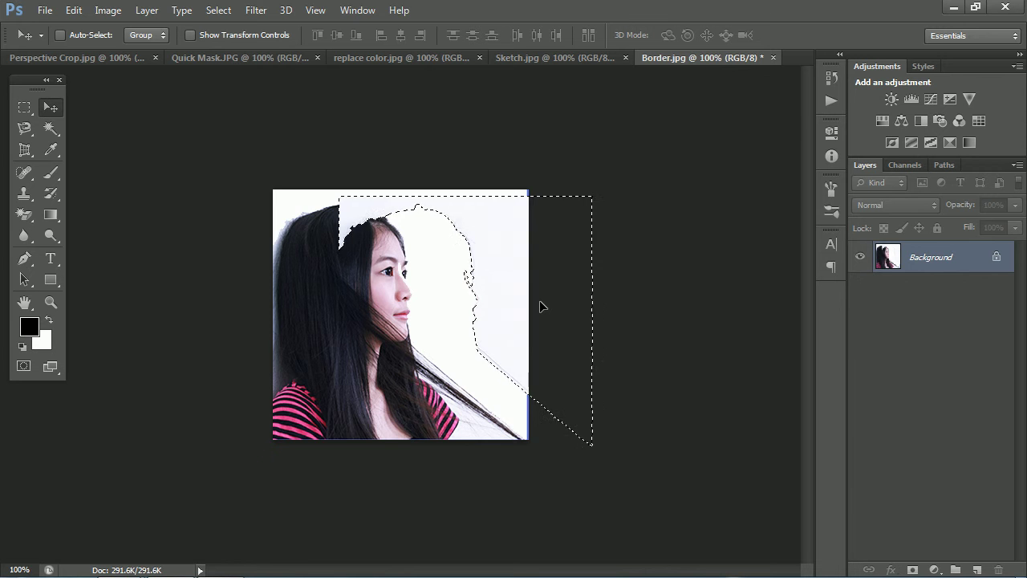
pyautogui.hotkey('ctrl', 'z')
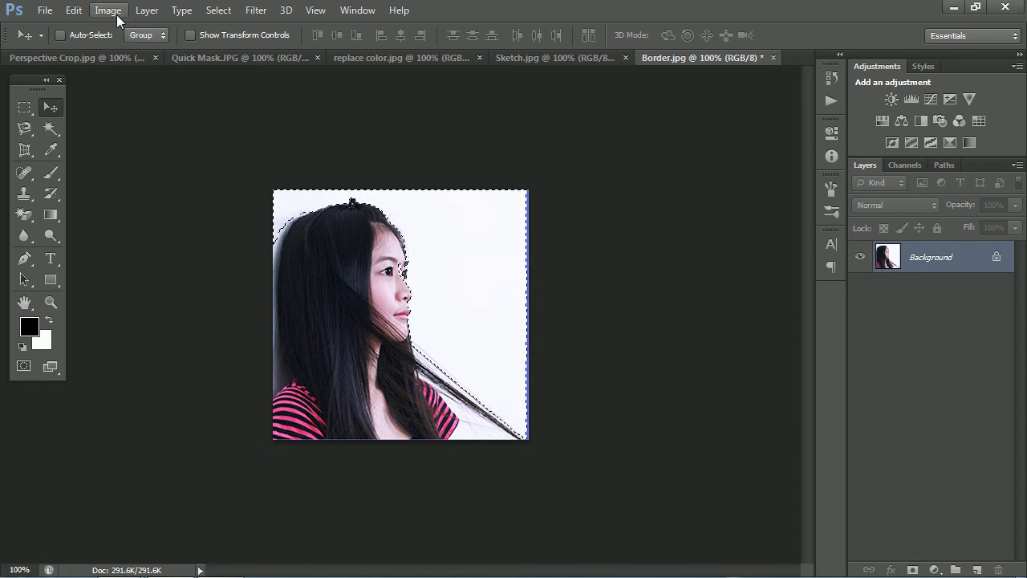
# Step: Apply Select > Inverse to select the girl, test-move her, then undo
pyautogui.click(217, 11)
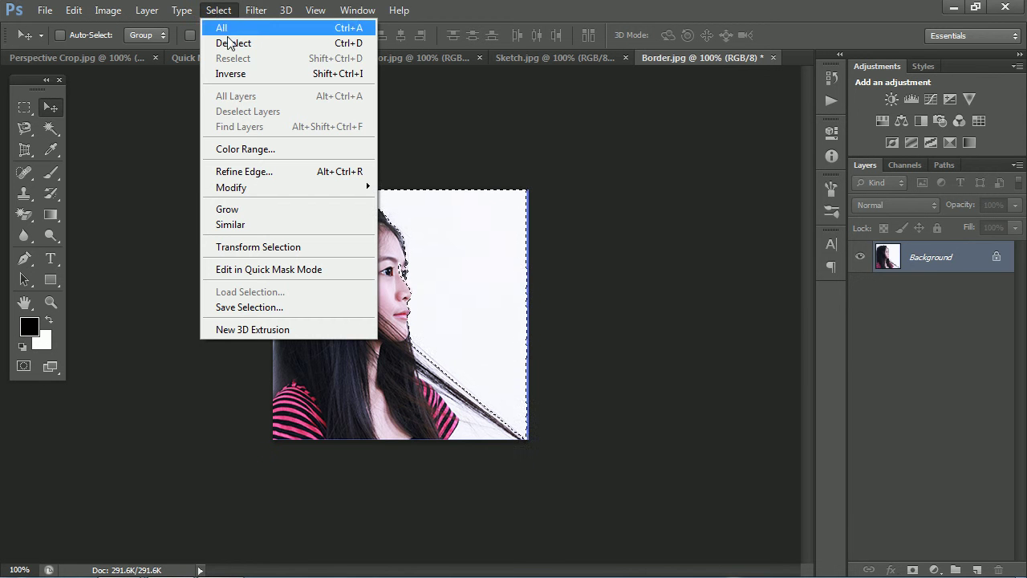
pyautogui.click(273, 73)
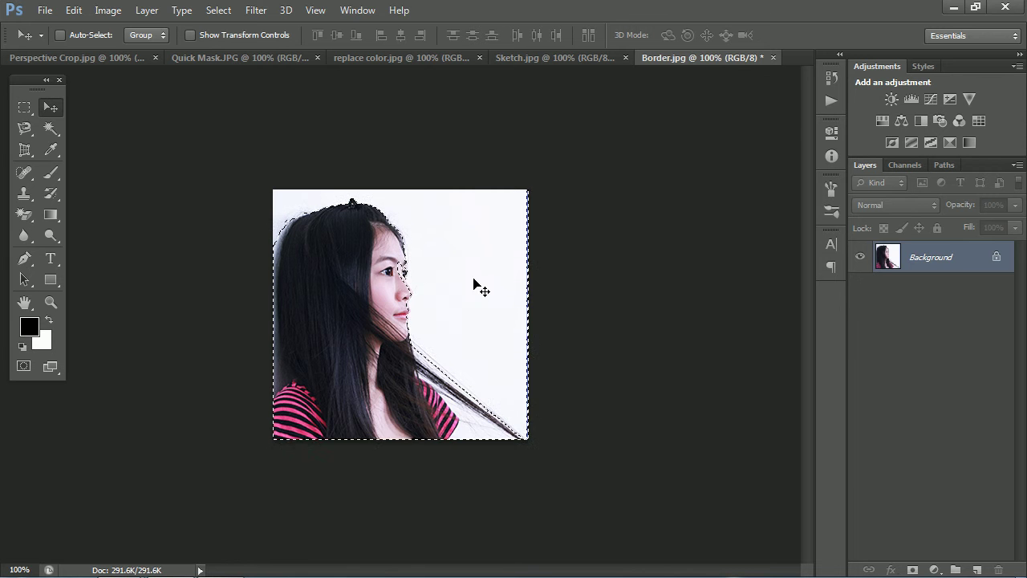
pyautogui.moveTo(352, 294); pyautogui.dragTo(380, 343)
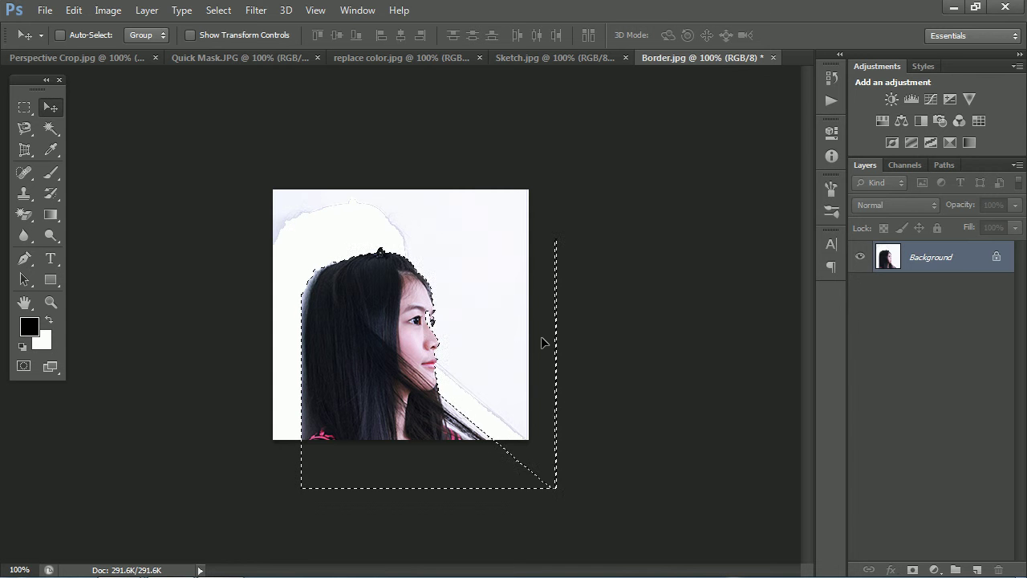
pyautogui.hotkey('ctrl', 'z')
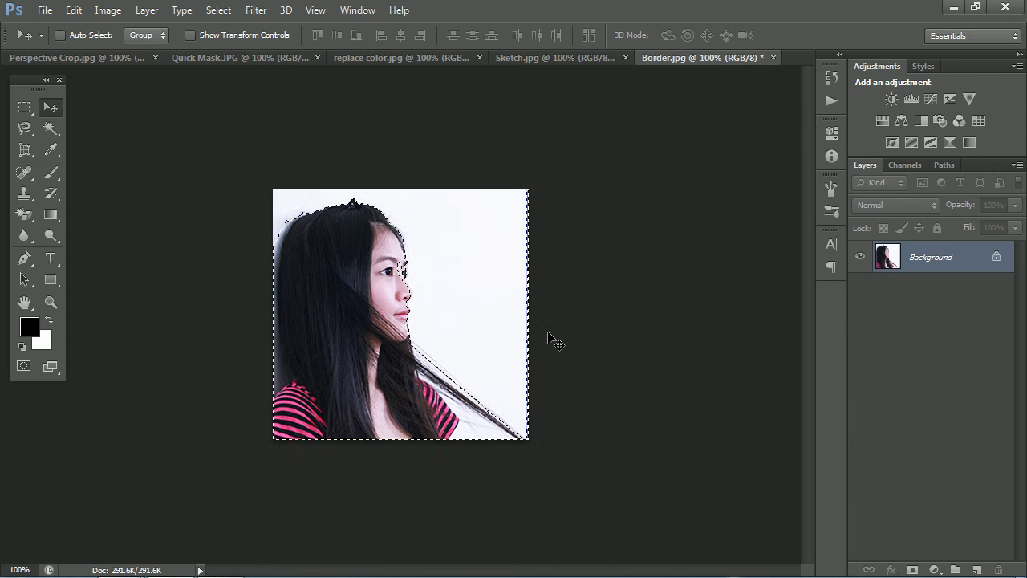
pyautogui.click(33, 105)
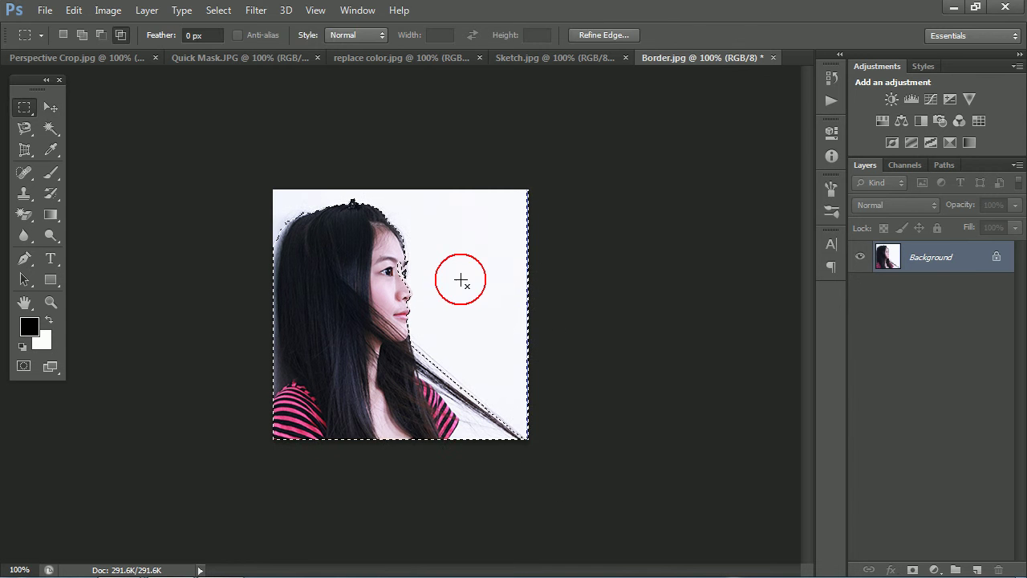
# Step: Deselect the girl and switch to the Magnetic Lasso tool
pyautogui.click(462, 280)
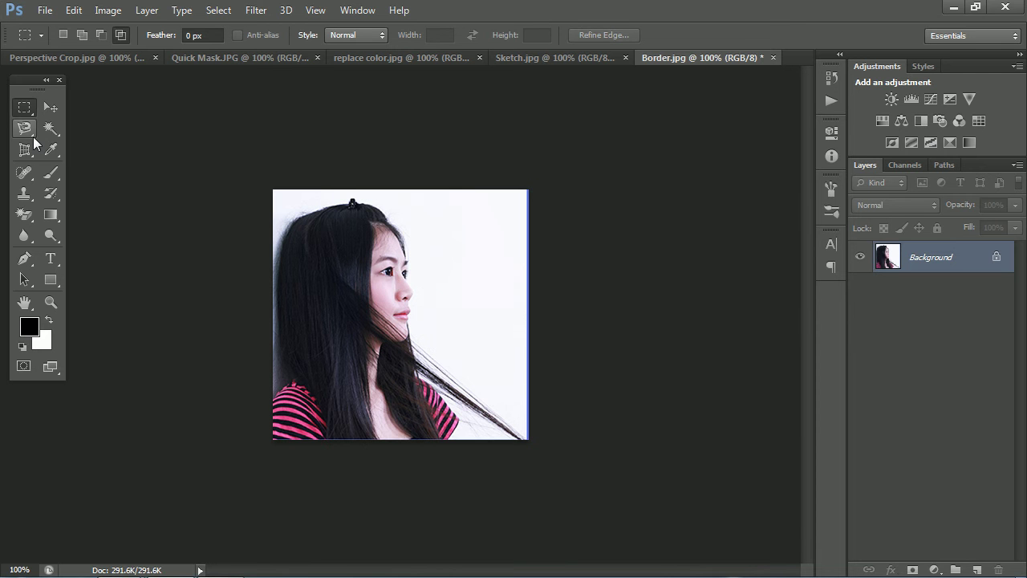
pyautogui.moveTo(34, 138); pyautogui.dragTo(81, 142)
pyautogui.click(109, 156)
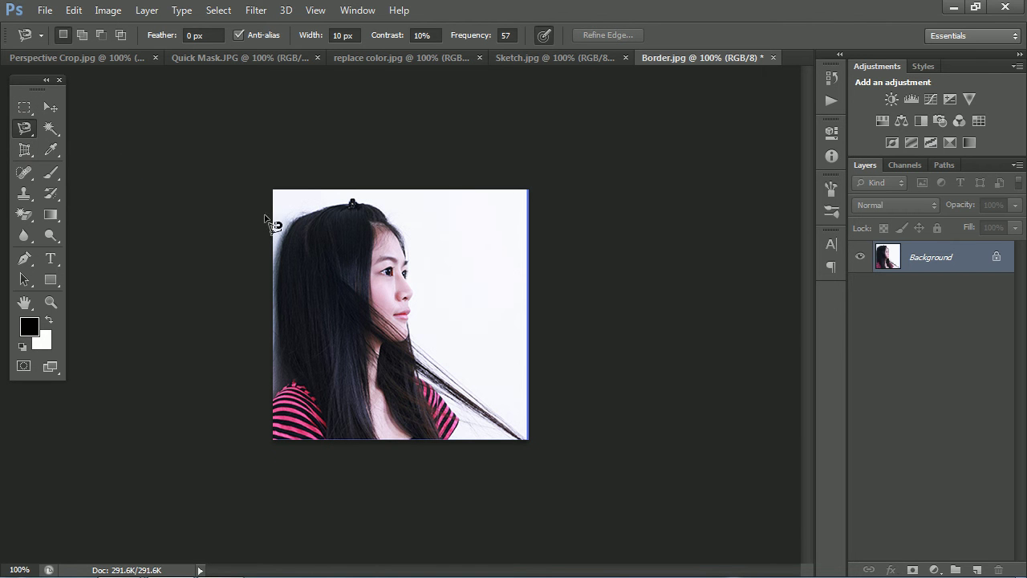
# Step: Trace a trial magnetic outline over the hair and face, then cancel it
pyautogui.click(274, 255)
pyautogui.click(330, 203)
pyautogui.click(408, 265)
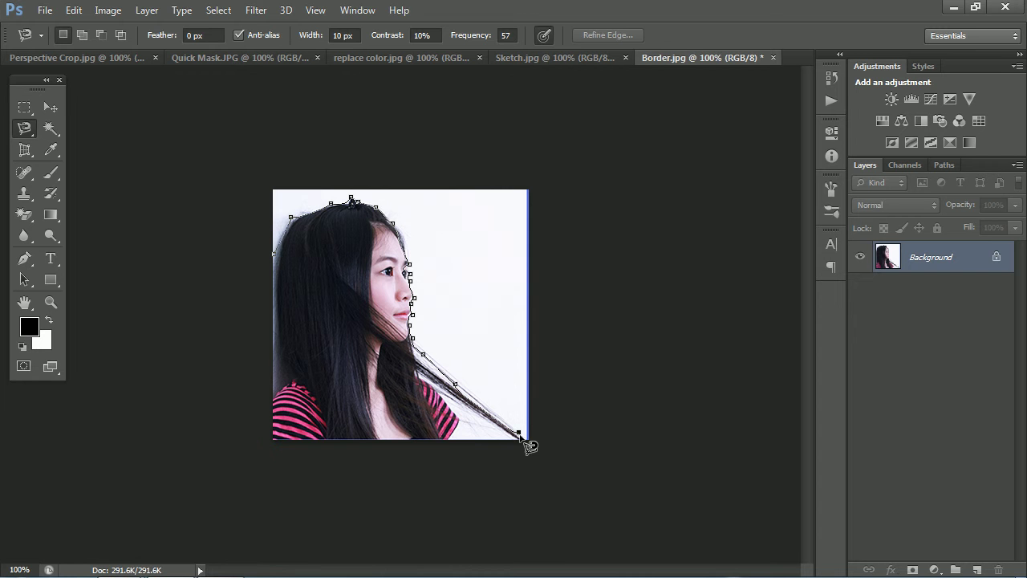
pyautogui.press('Escape')
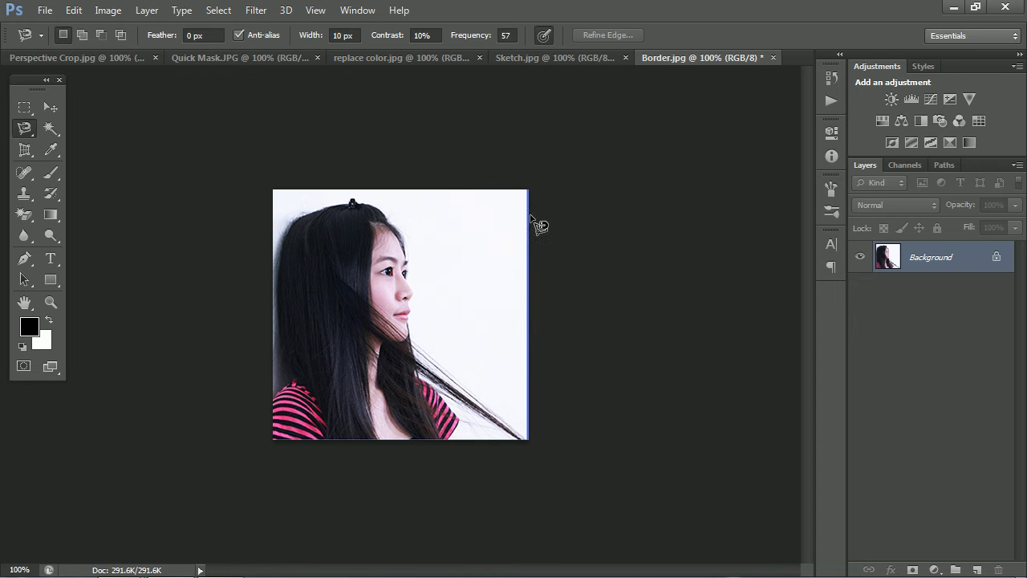
# Step: Bring up the Quick Mask.JPG ladybug photo and deselect everything with the Rectangular Marquee
pyautogui.click(519, 61)
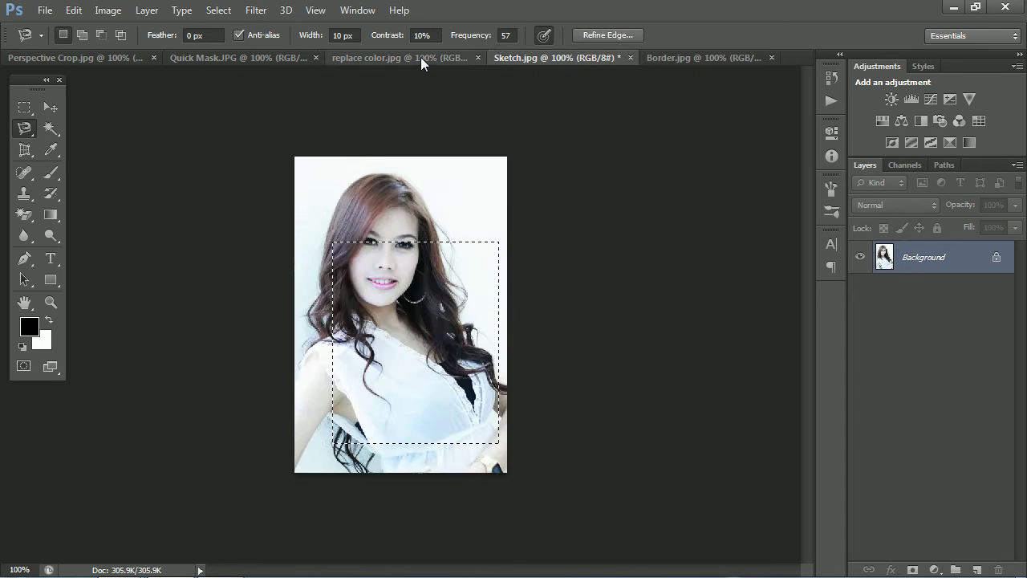
pyautogui.click(420, 58)
pyautogui.click(251, 58)
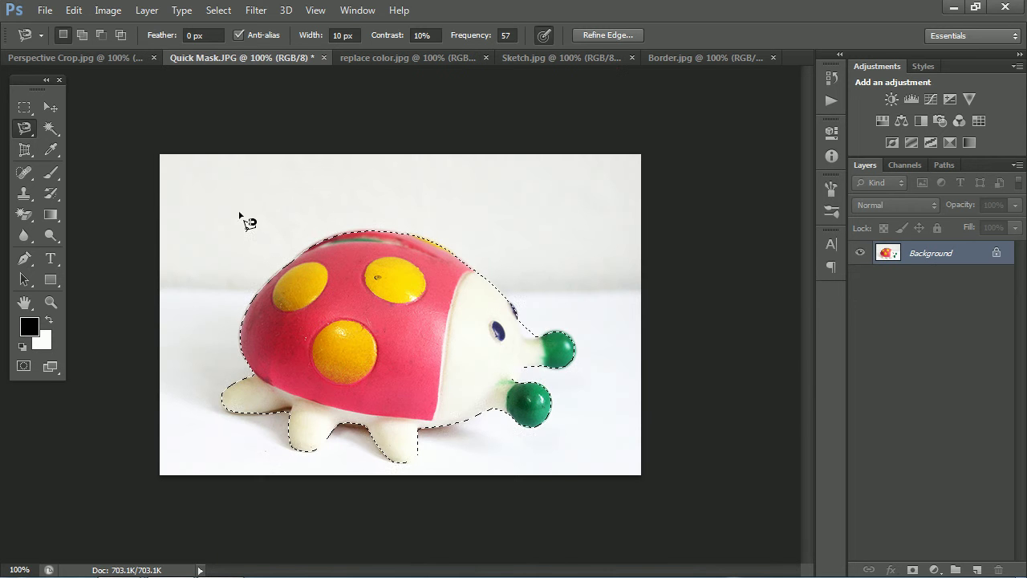
pyautogui.click(24, 106)
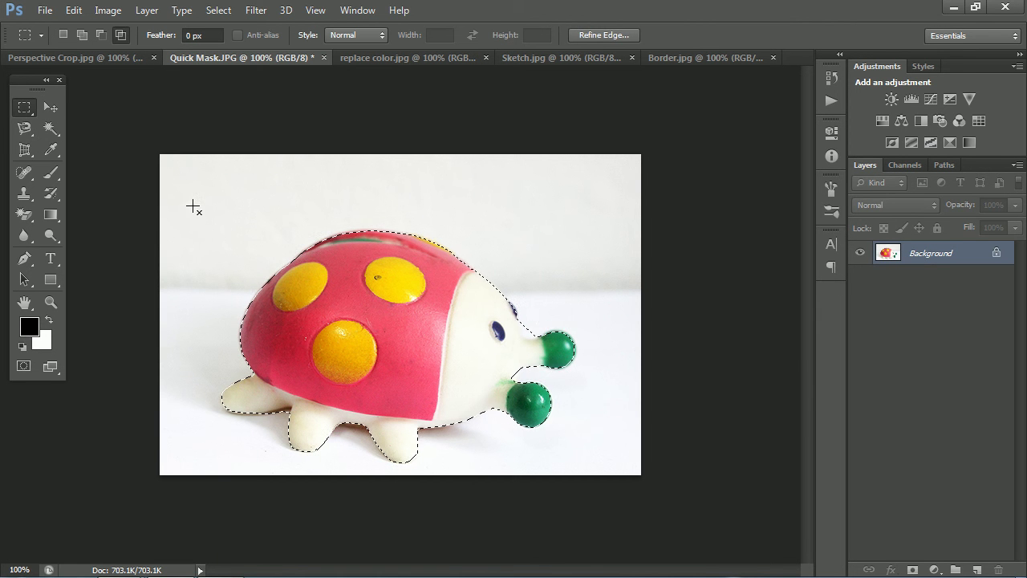
pyautogui.click(280, 257)
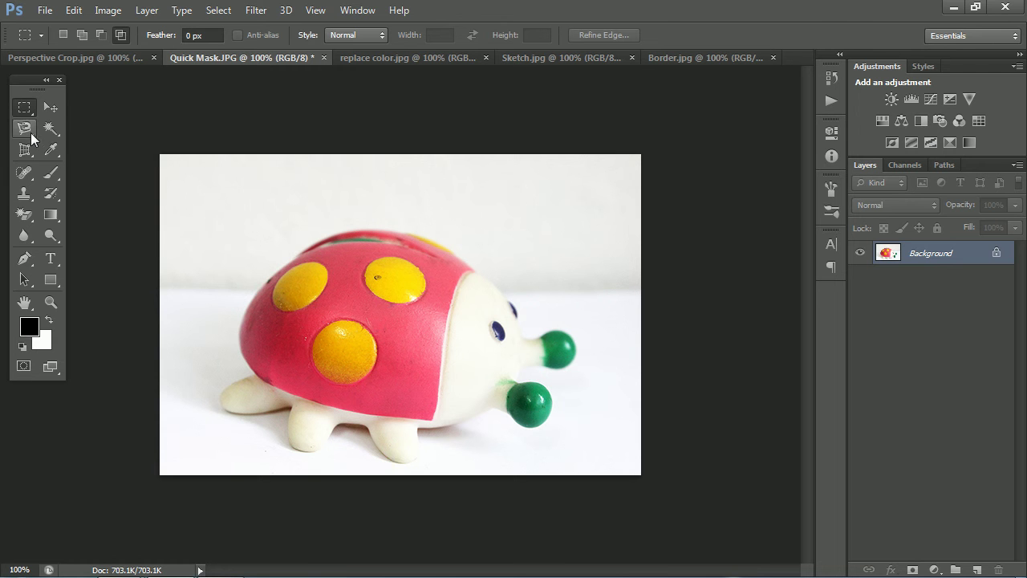
pyautogui.click(31, 134)
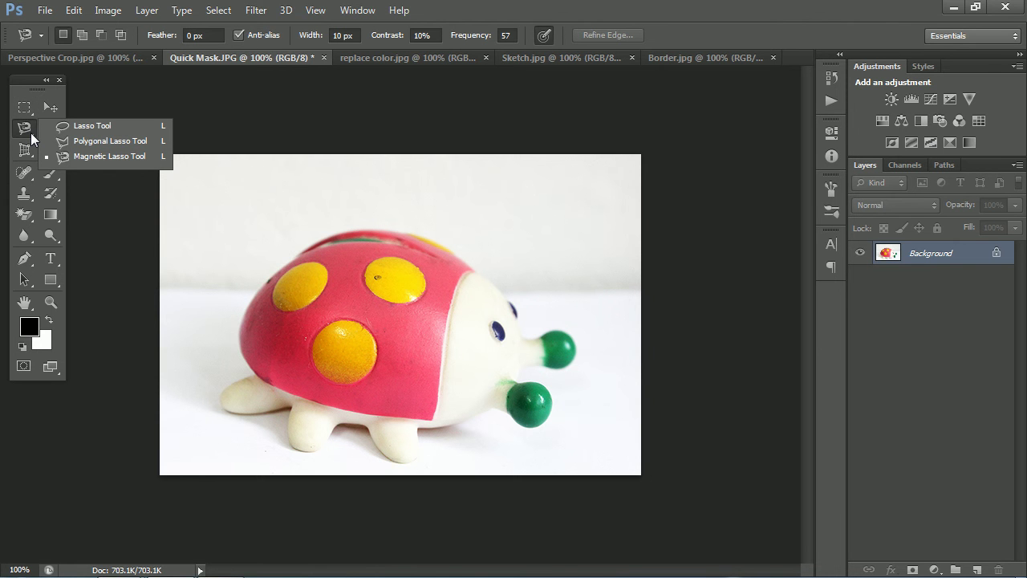
# Step: Draw a loose freehand Lasso outline around the toy ladybug
pyautogui.click(92, 127)
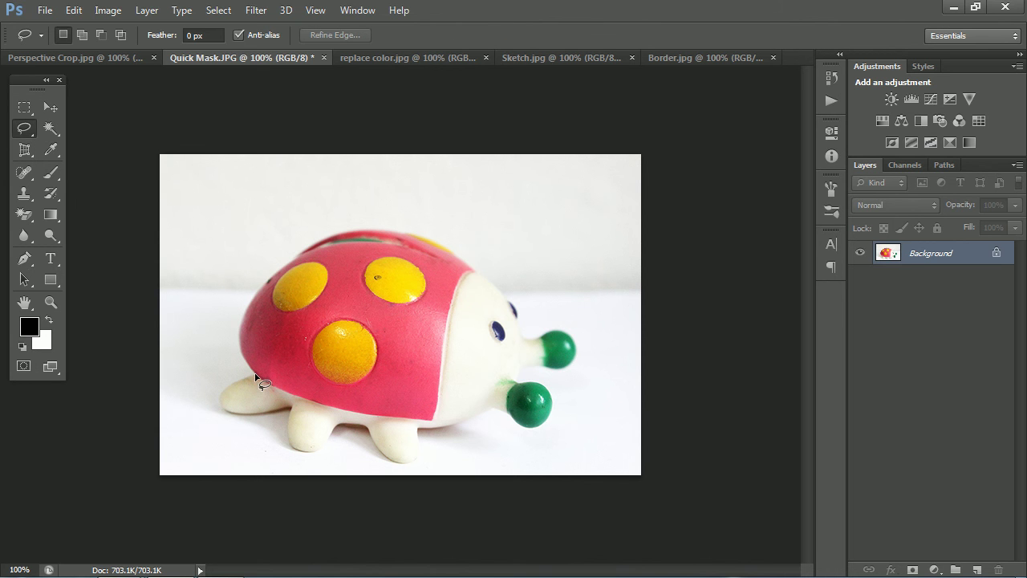
pyautogui.moveTo(255, 379)
pyautogui.mouseDown()
pyautogui.moveTo(258, 288)
pyautogui.moveTo(308, 244)
pyautogui.moveTo(358, 229)
pyautogui.moveTo(433, 237)
pyautogui.moveTo(540, 314)
pyautogui.moveTo(542, 329)
pyautogui.moveTo(570, 329)
pyautogui.moveTo(575, 342)
pyautogui.moveTo(576, 366)
pyautogui.moveTo(536, 377)
pyautogui.moveTo(553, 406)
pyautogui.moveTo(541, 435)
pyautogui.moveTo(514, 420)
pyautogui.moveTo(434, 432)
pyautogui.moveTo(413, 469)
pyautogui.moveTo(377, 456)
pyautogui.moveTo(365, 437)
pyautogui.moveTo(340, 429)
pyautogui.moveTo(323, 447)
pyautogui.moveTo(256, 415)
pyautogui.moveTo(241, 344)
pyautogui.moveTo(242, 357)
pyautogui.mouseUp()
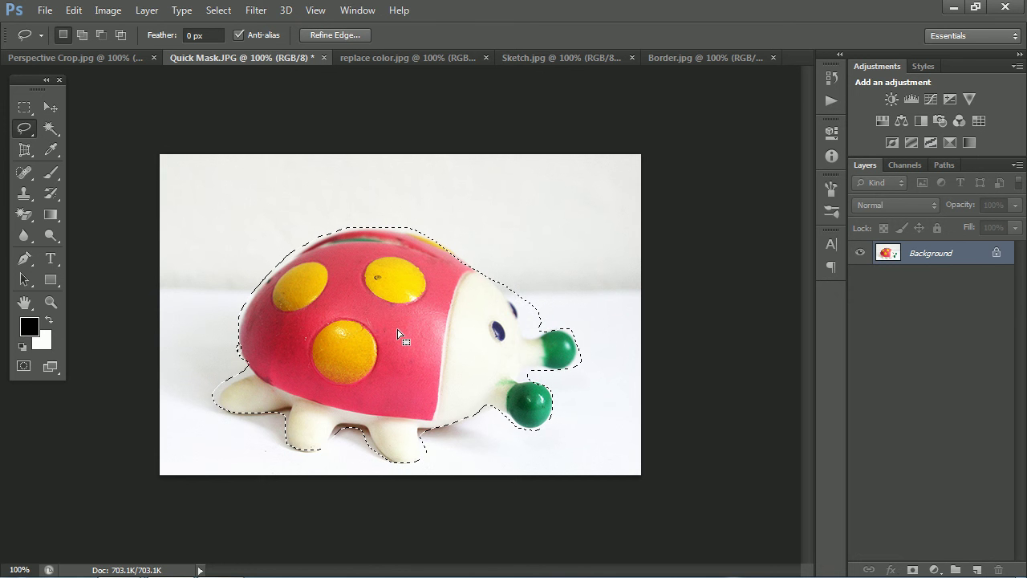
# Step: Switch the ladybug selection into Quick Mask mode with a red overlay
pyautogui.click(24, 367)
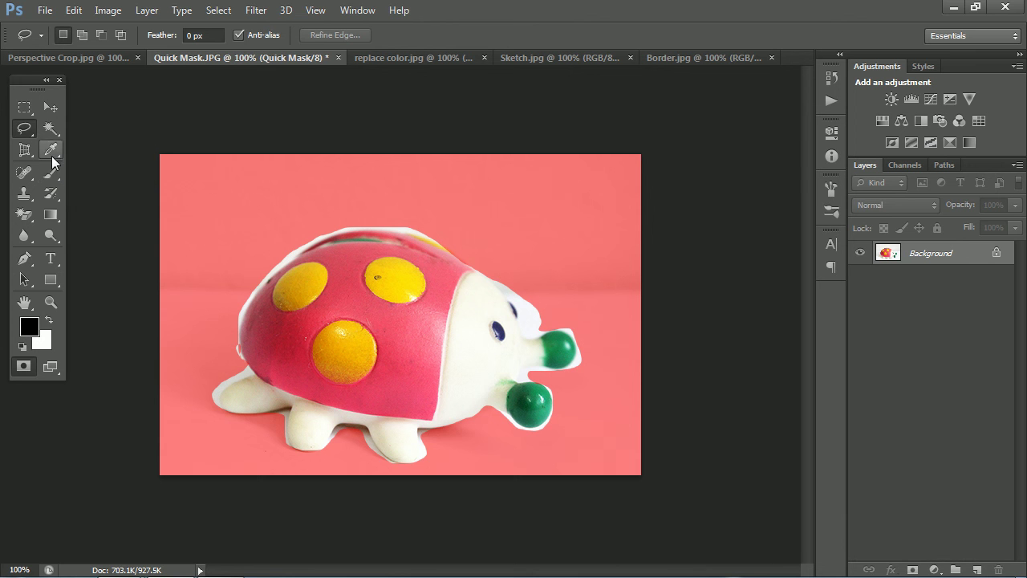
pyautogui.click(51, 172)
pyautogui.rightClick(50, 171)
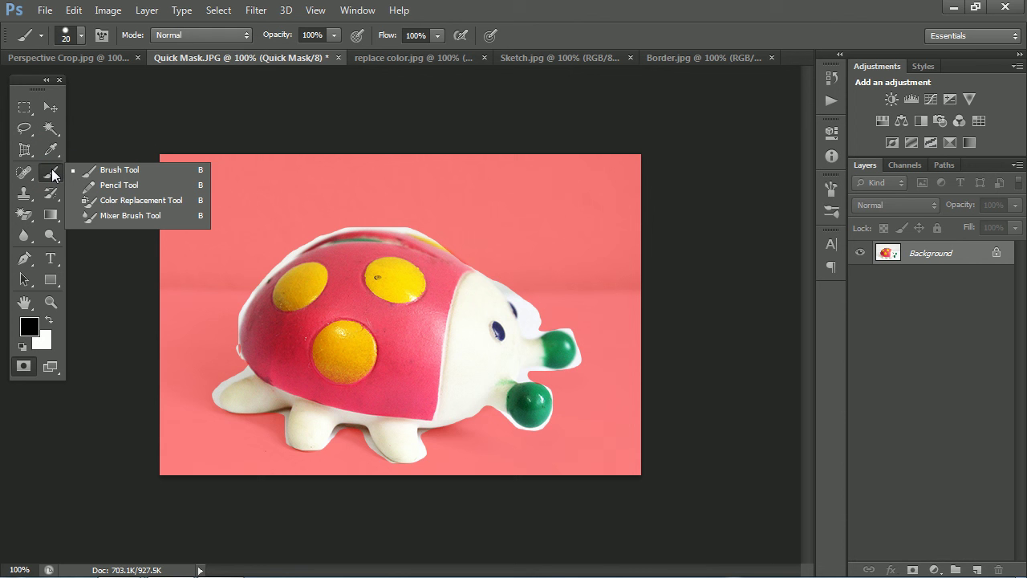
# Step: Brush black mask over the shell top, the head's right side and the green nose balls
pyautogui.click(125, 171)
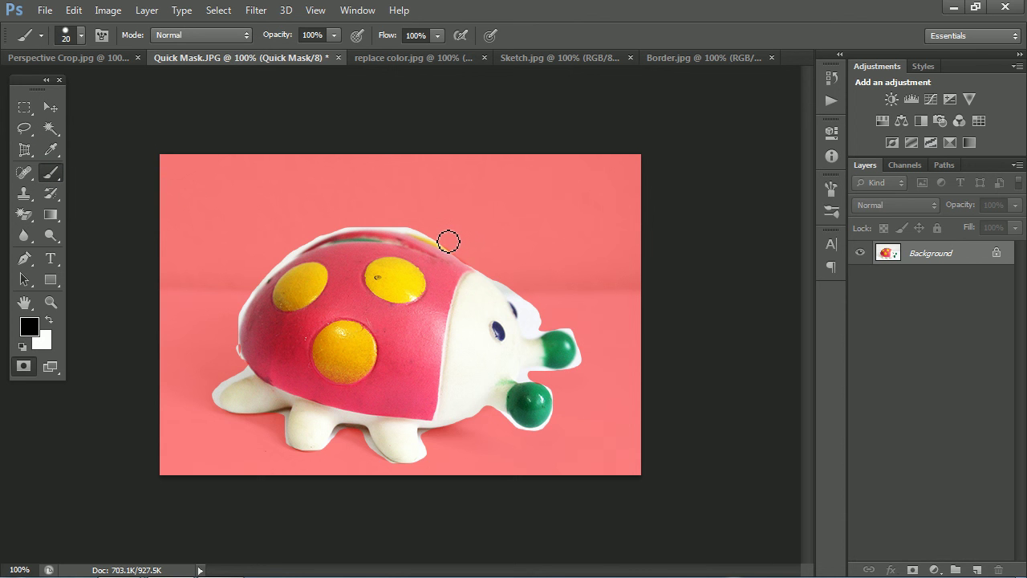
pyautogui.moveTo(448, 240)
pyautogui.mouseDown()
pyautogui.moveTo(394, 223)
pyautogui.moveTo(310, 236)
pyautogui.moveTo(243, 309)
pyautogui.moveTo(246, 374)
pyautogui.mouseUp()
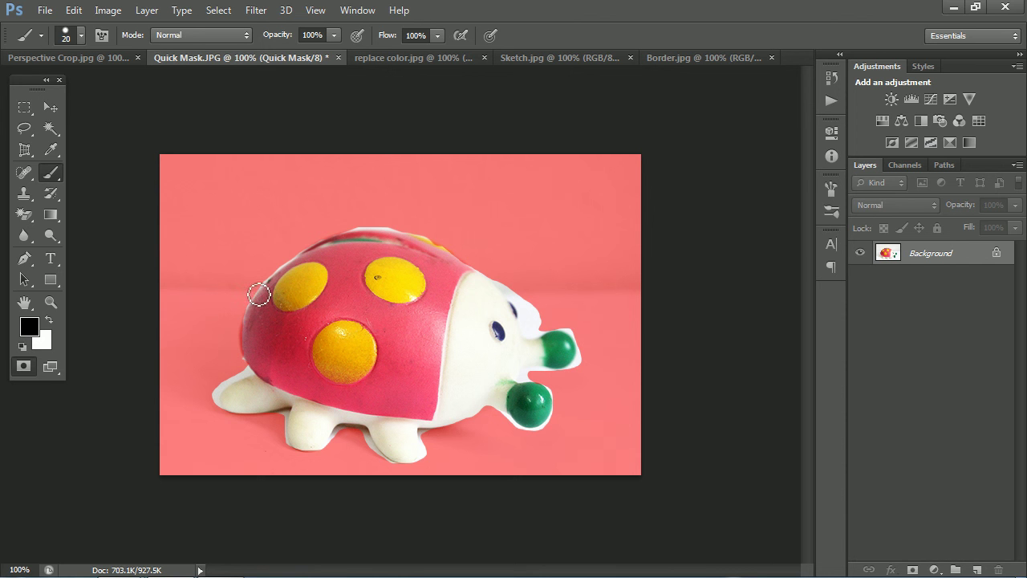
pyautogui.moveTo(357, 227)
pyautogui.mouseDown()
pyautogui.moveTo(394, 229)
pyautogui.moveTo(488, 269)
pyautogui.mouseUp()
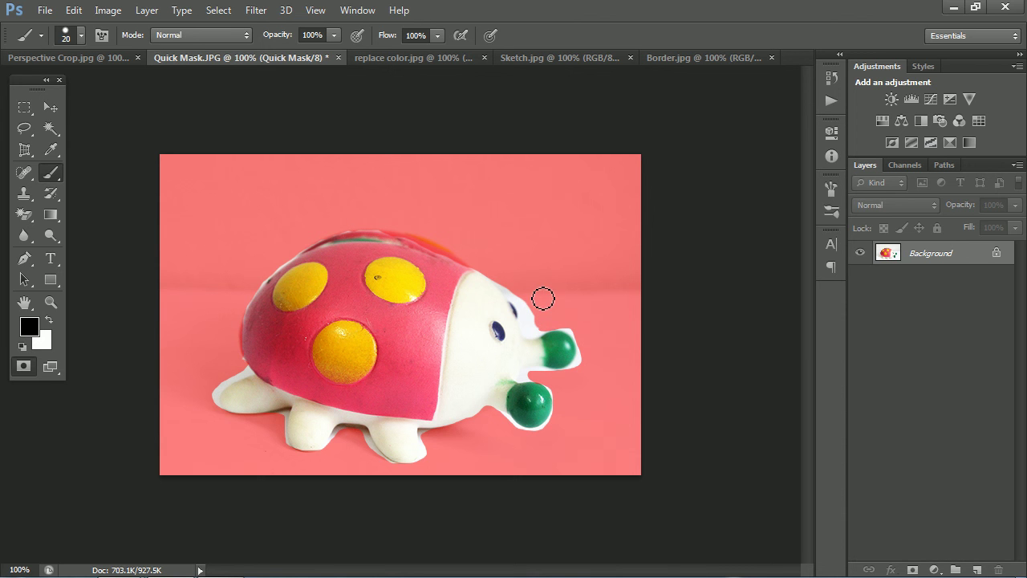
pyautogui.moveTo(529, 296)
pyautogui.mouseDown()
pyautogui.moveTo(534, 326)
pyautogui.moveTo(520, 292)
pyautogui.mouseUp()
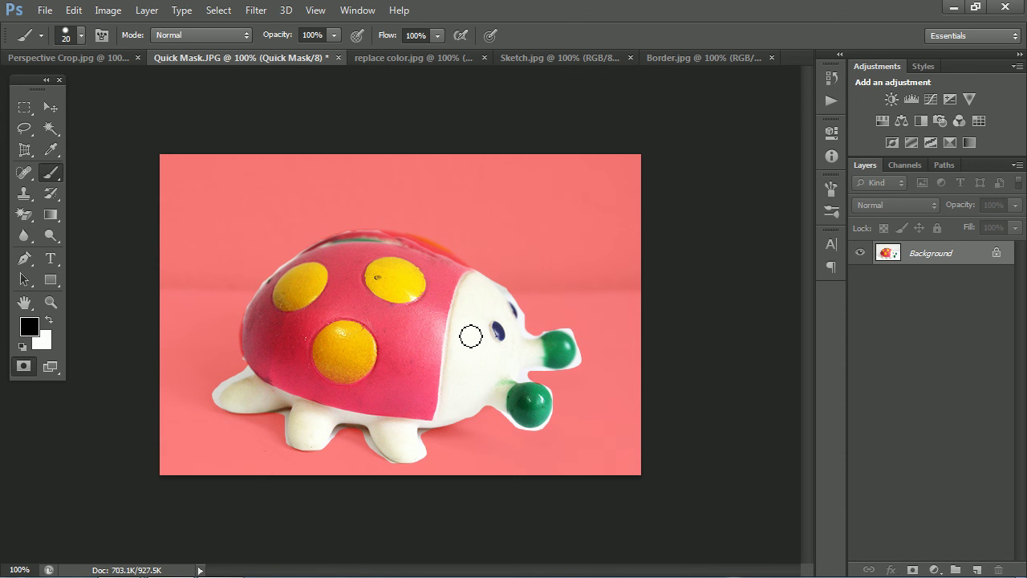
pyautogui.click(537, 379)
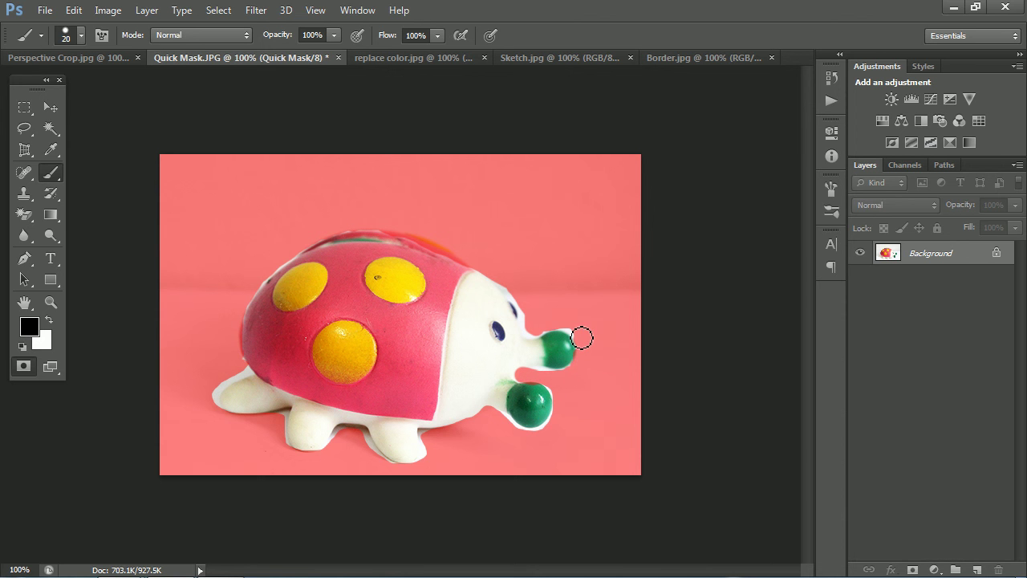
pyautogui.moveTo(573, 330); pyautogui.dragTo(542, 326)
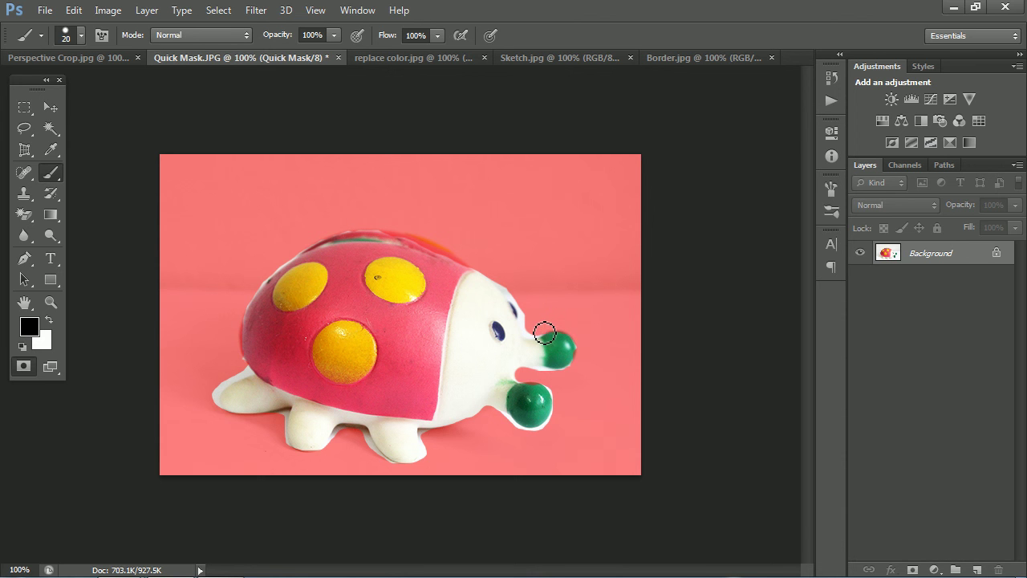
pyautogui.moveTo(546, 381); pyautogui.dragTo(557, 390)
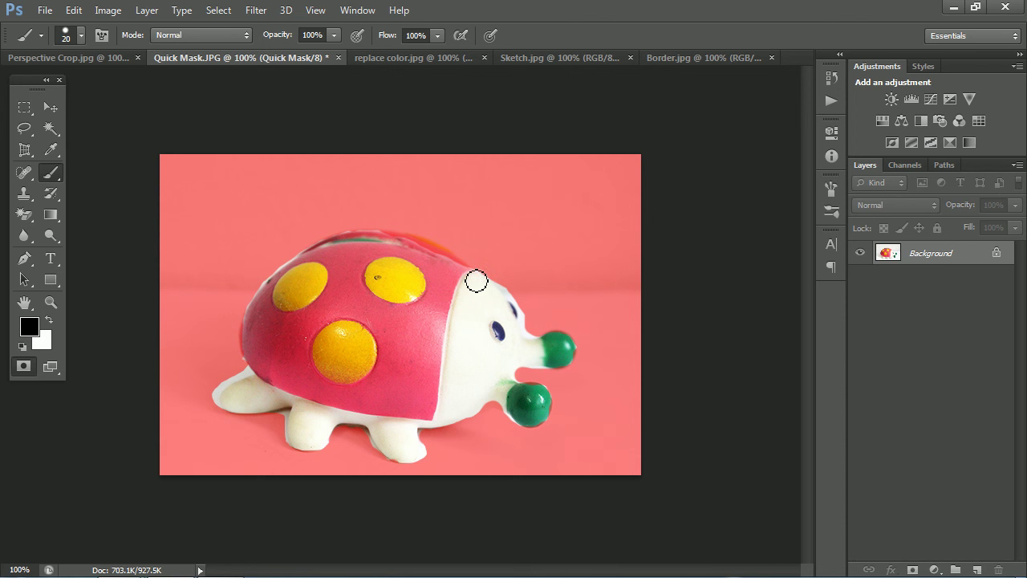
# Step: Exit Quick Mask and drag the refined ladybug selection up and right
pyautogui.click(25, 367)
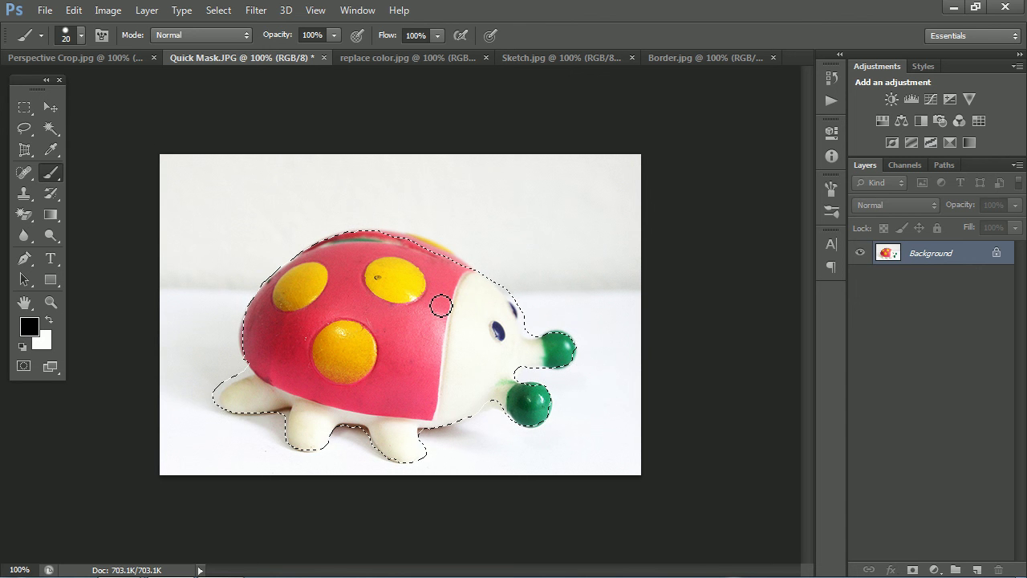
pyautogui.click(54, 107)
pyautogui.moveTo(363, 296); pyautogui.dragTo(393, 267)
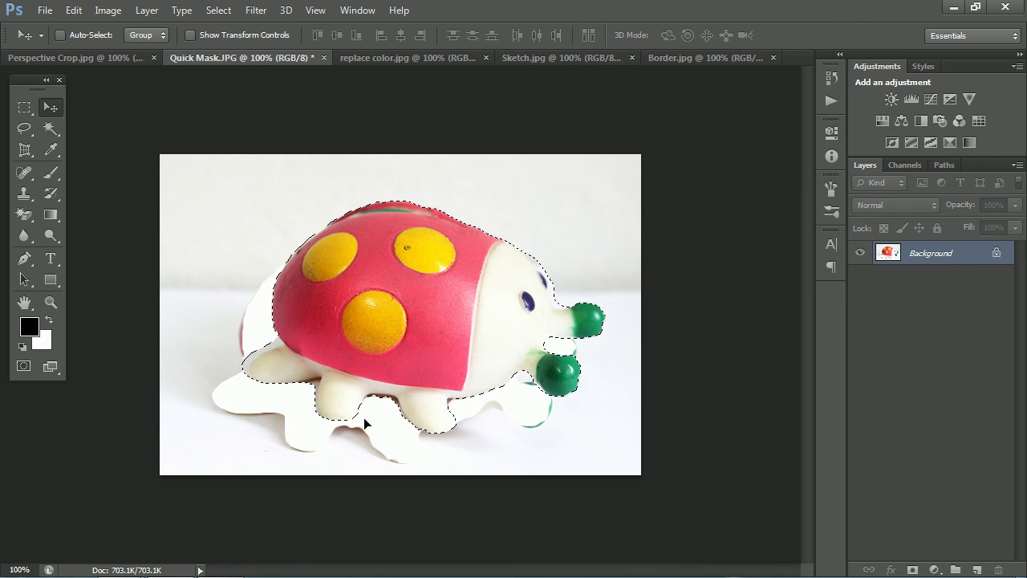